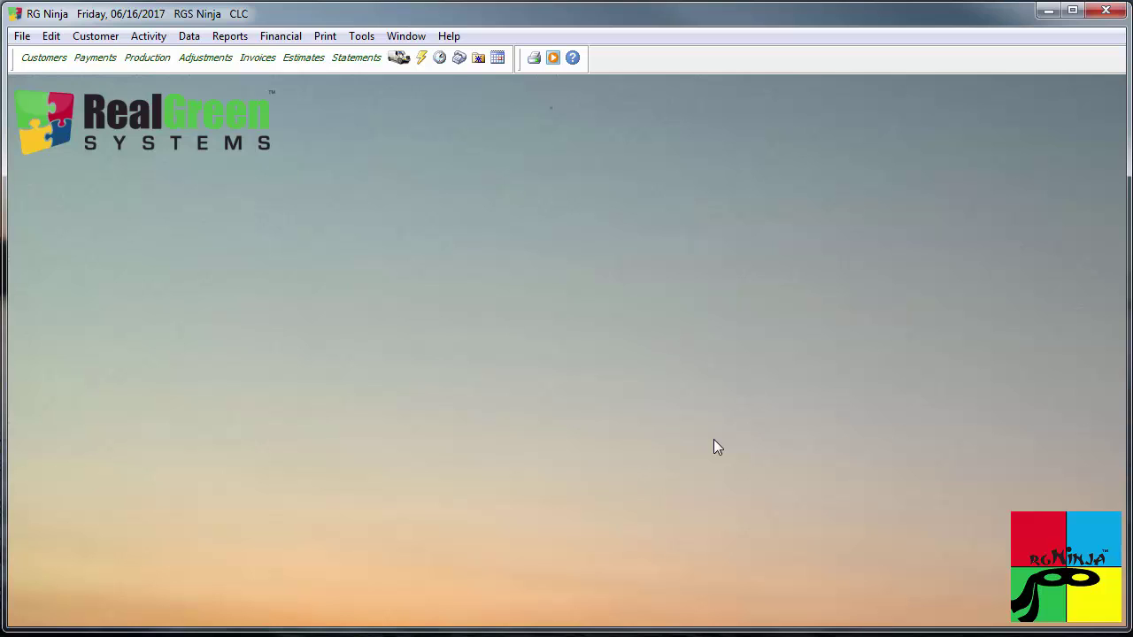
- Open the recent customer record "Service Address" and its Mowing special job
click(22, 35)
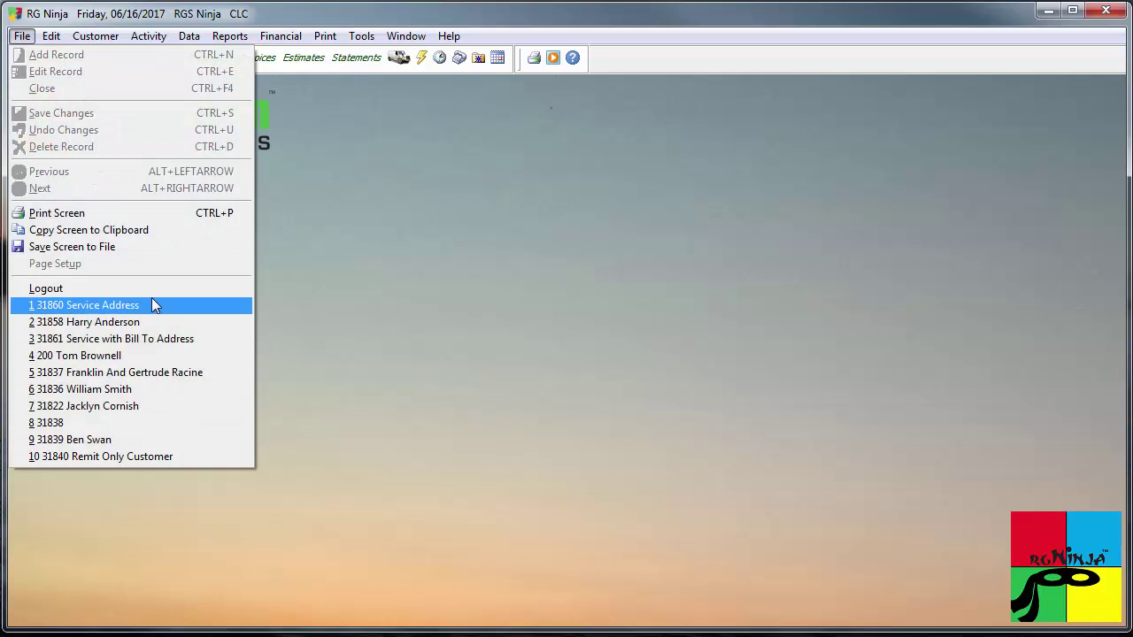
click(151, 301)
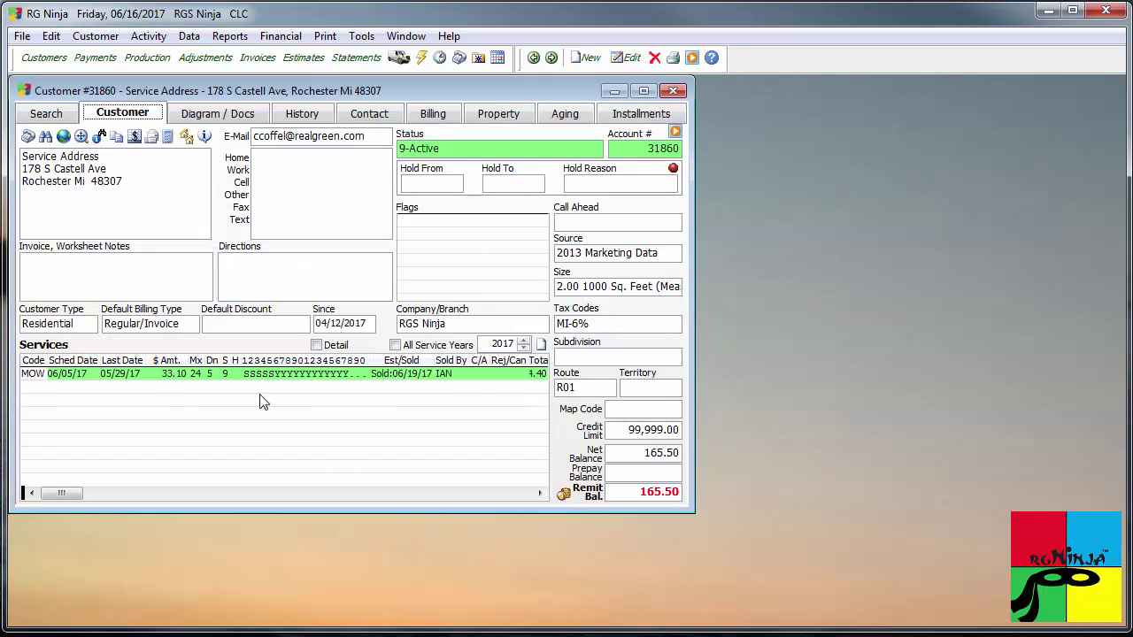
click(262, 374)
double_click(263, 373)
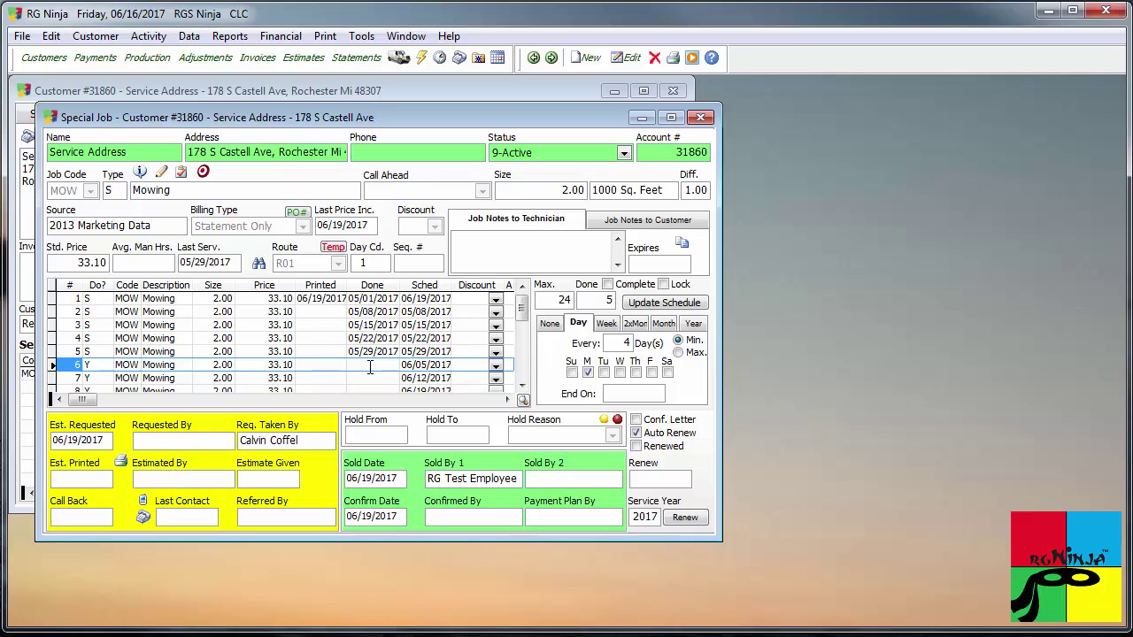
- Retrieve the monthly invoices with the preset services and date range, check that Mowing is included, and preview the customer's invoice
click(328, 37)
mouse_move(379, 58)
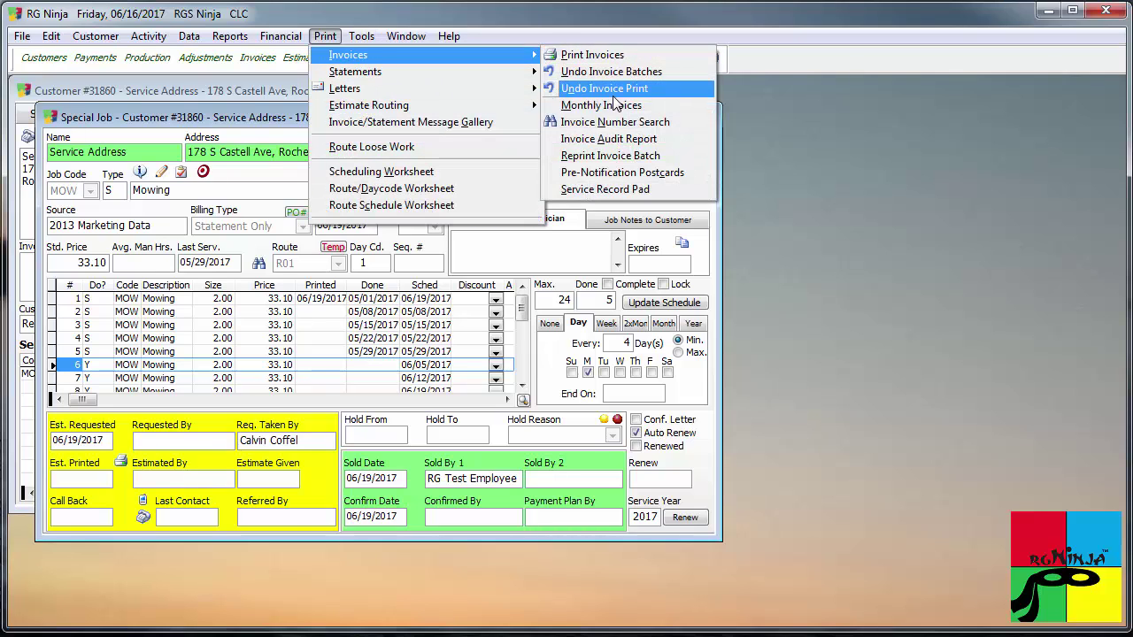
click(611, 104)
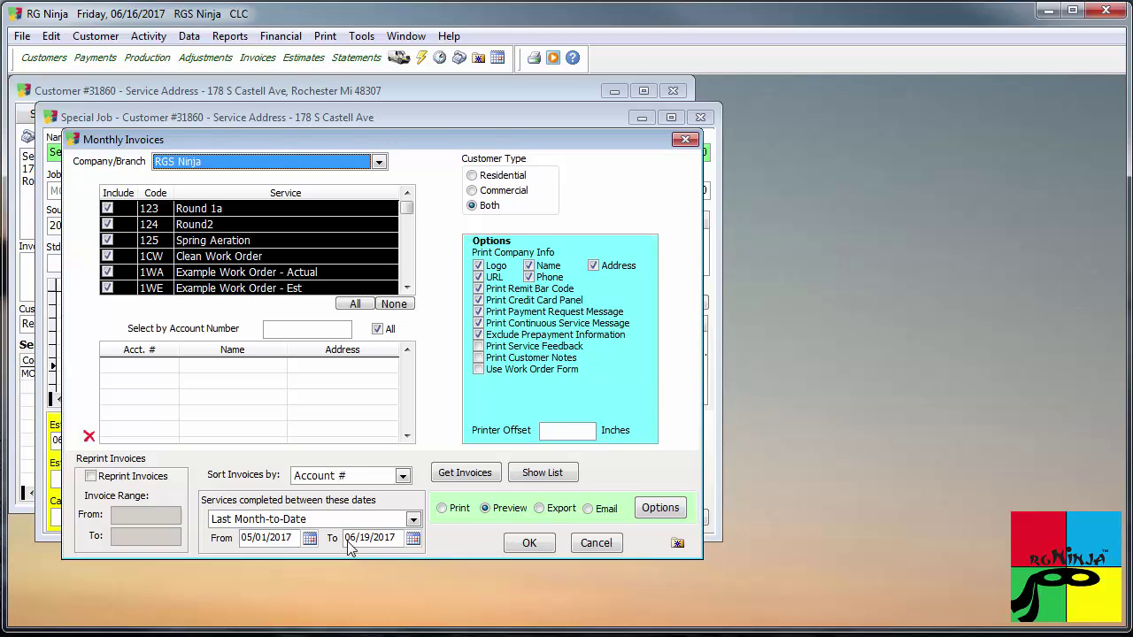
click(408, 287)
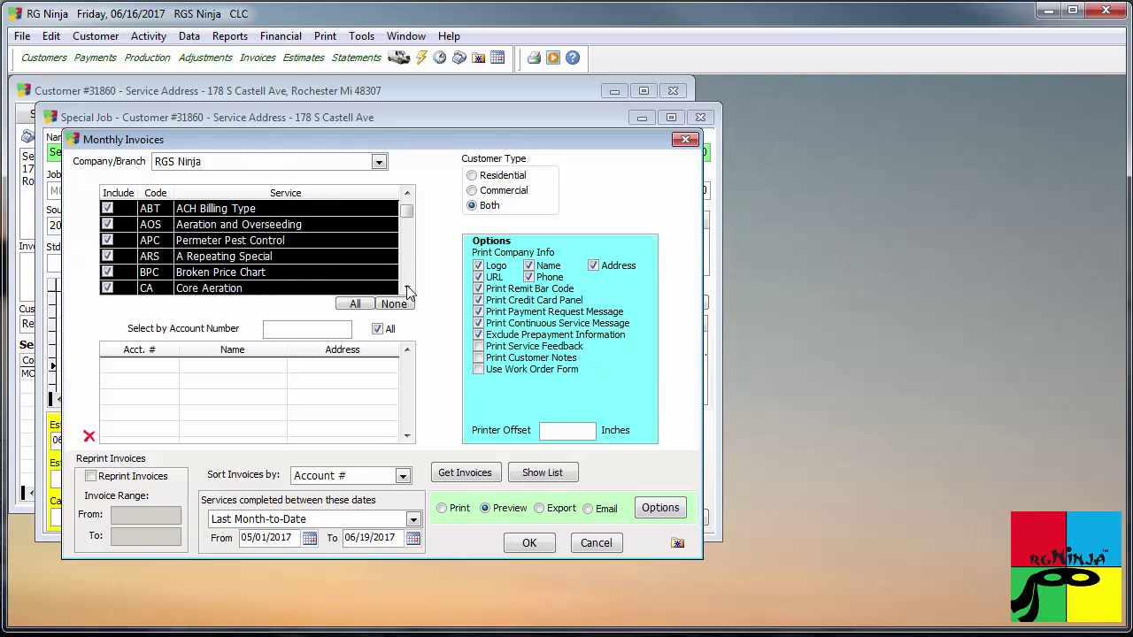
scroll(409, 292, down, 8)
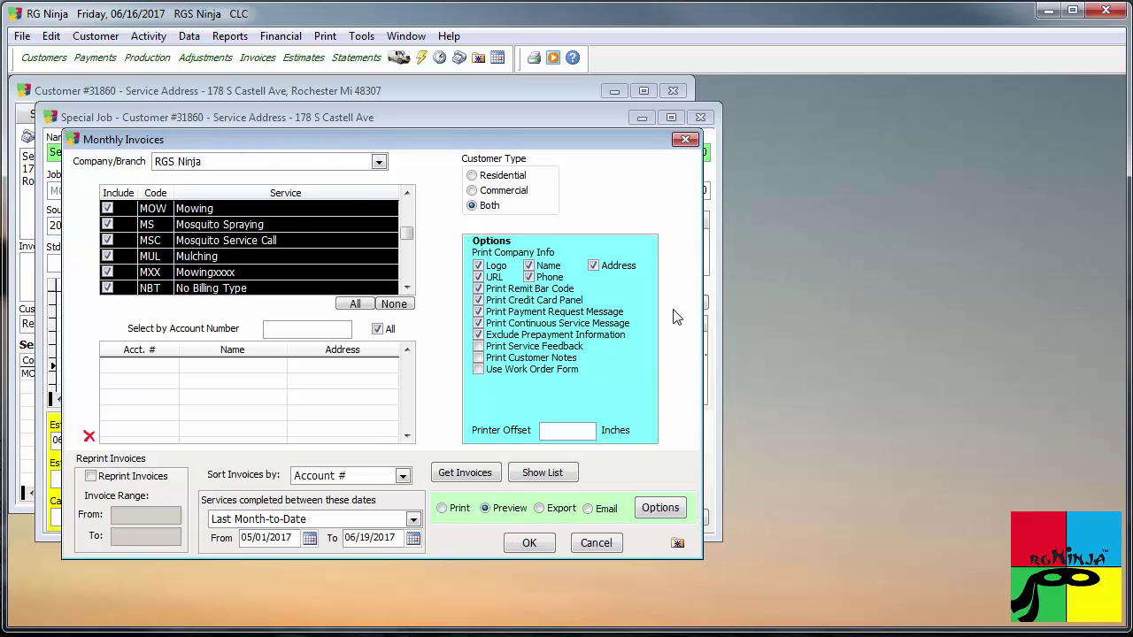
click(465, 473)
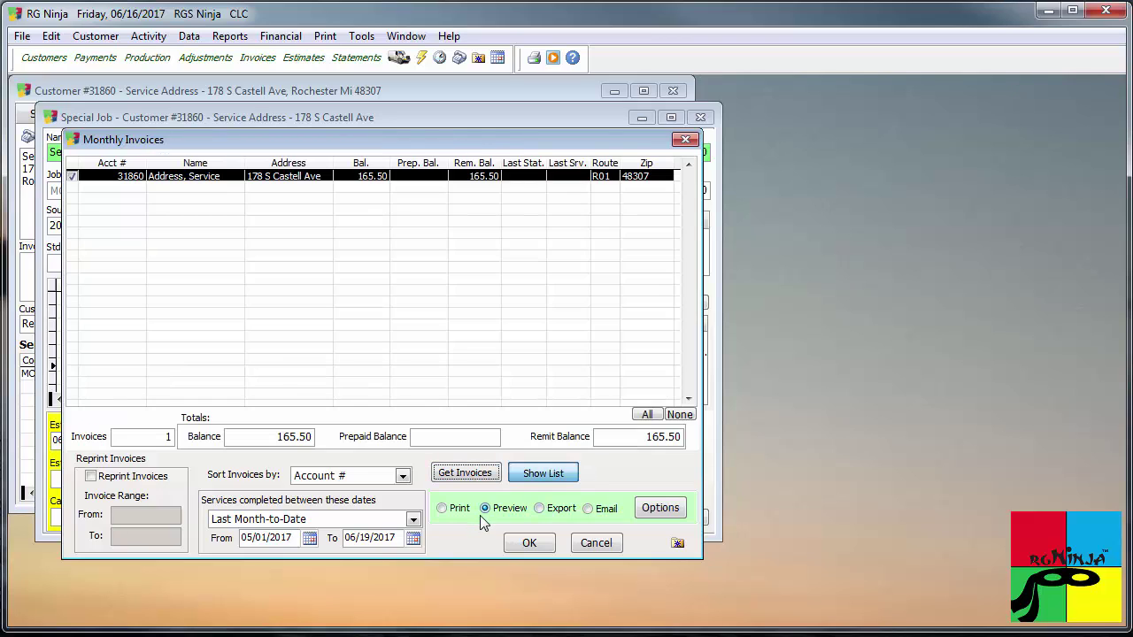
click(528, 543)
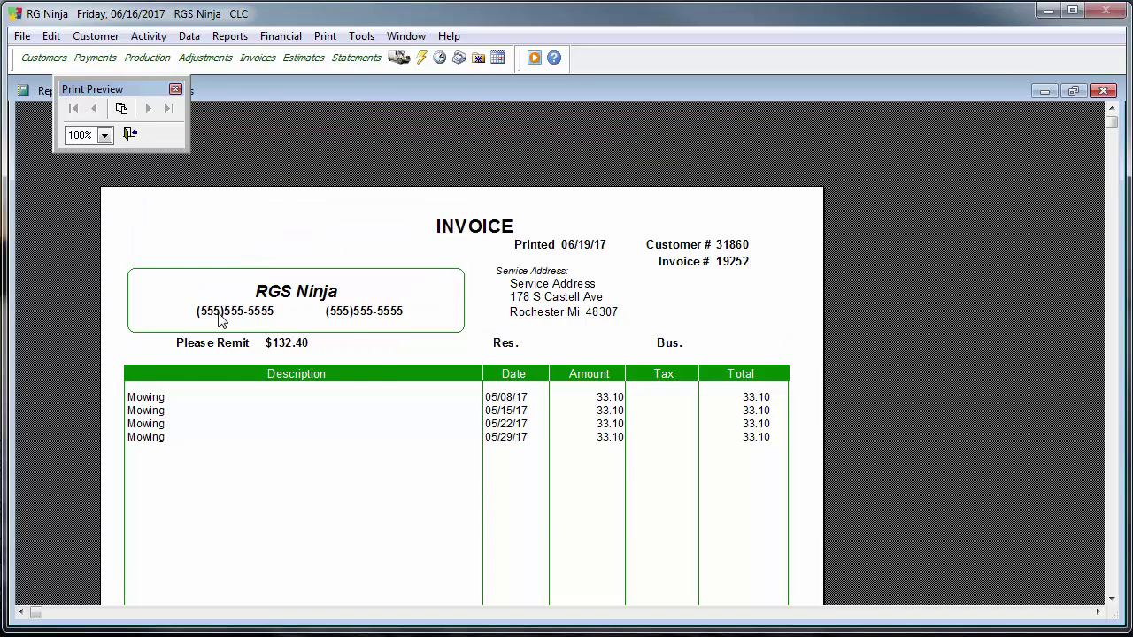
click(129, 134)
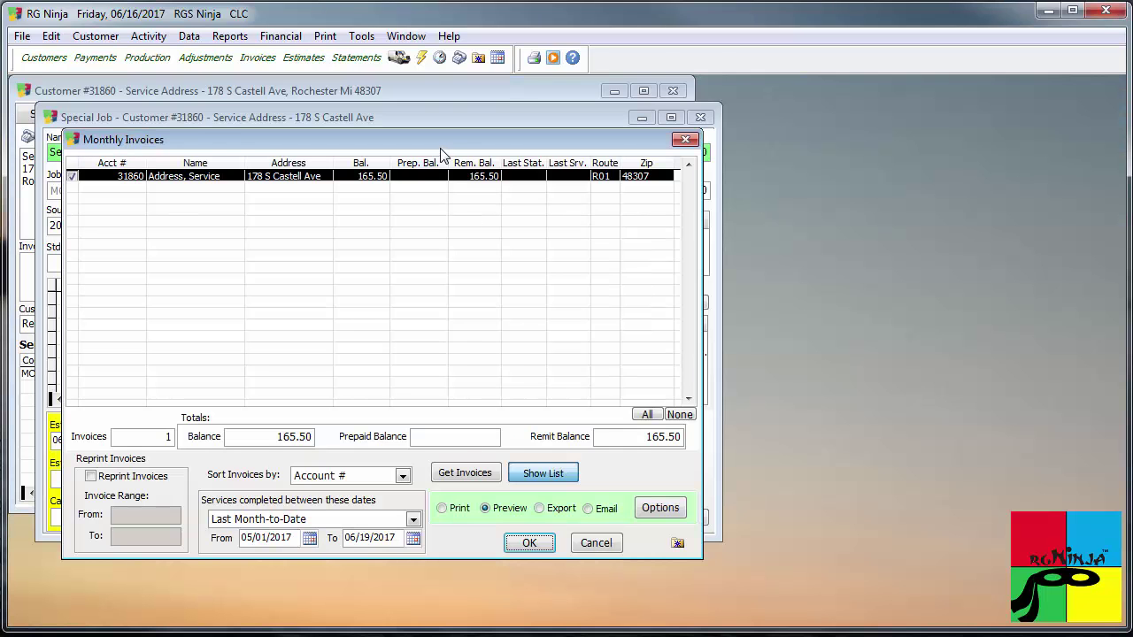
- Move the monthly invoices window aside and show the invoice details of the mowing service done 05/01/2017
drag(445, 150, 995, 314)
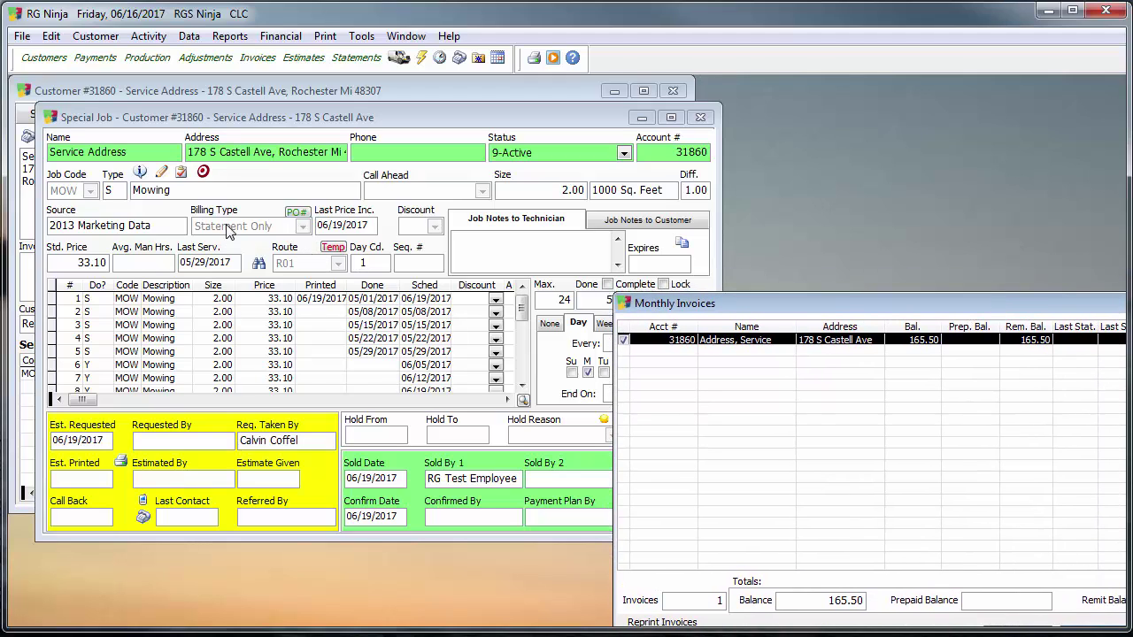
click(480, 175)
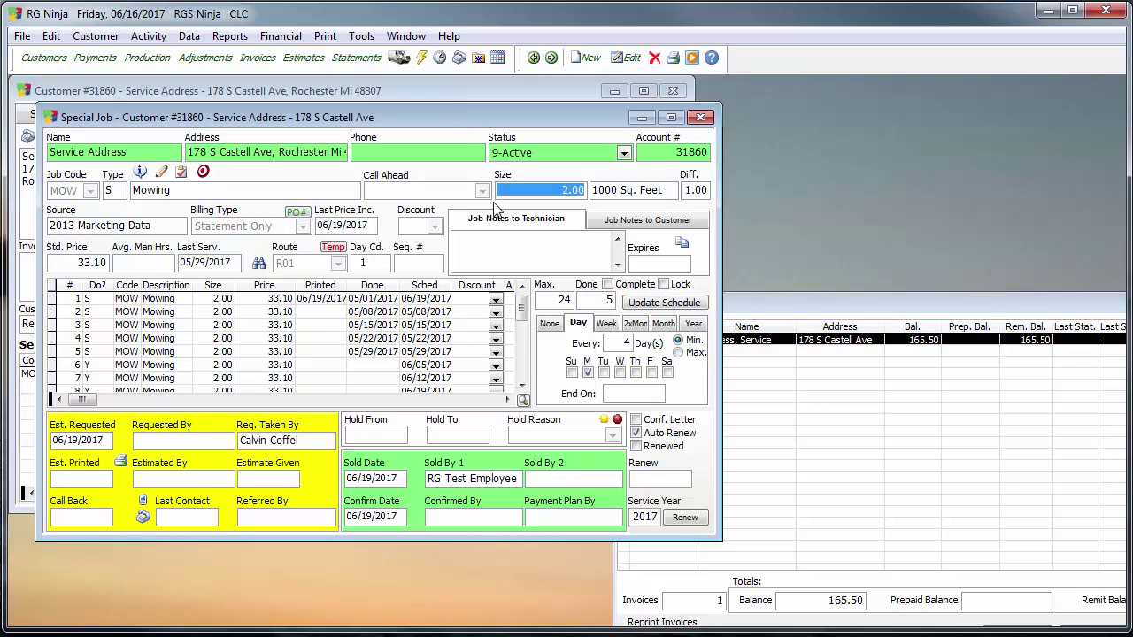
click(322, 304)
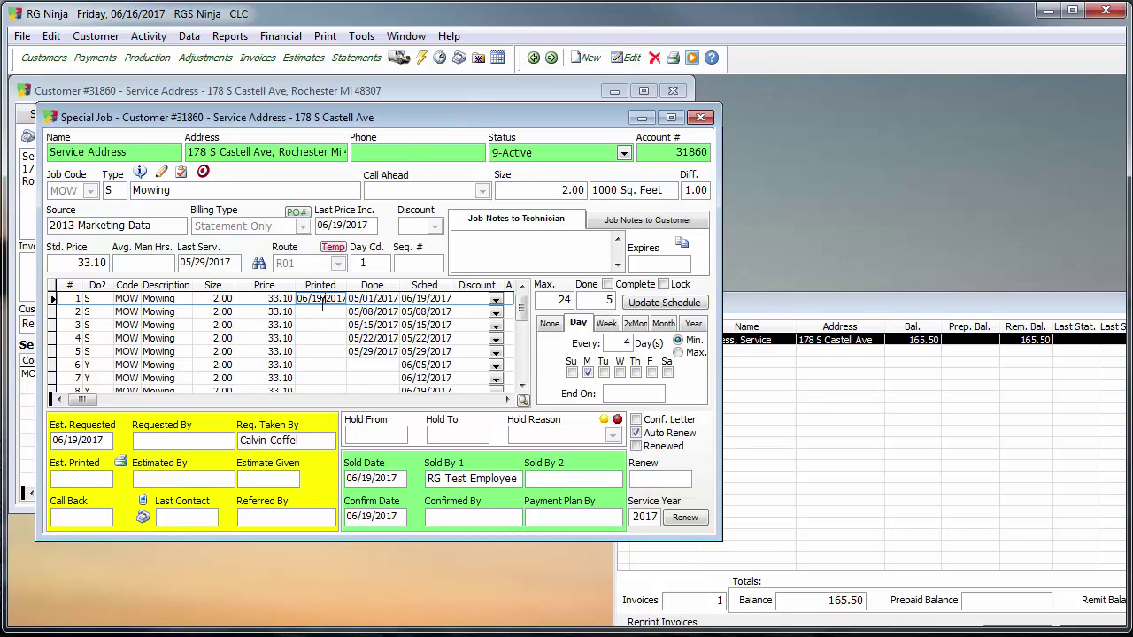
click(524, 401)
click(111, 432)
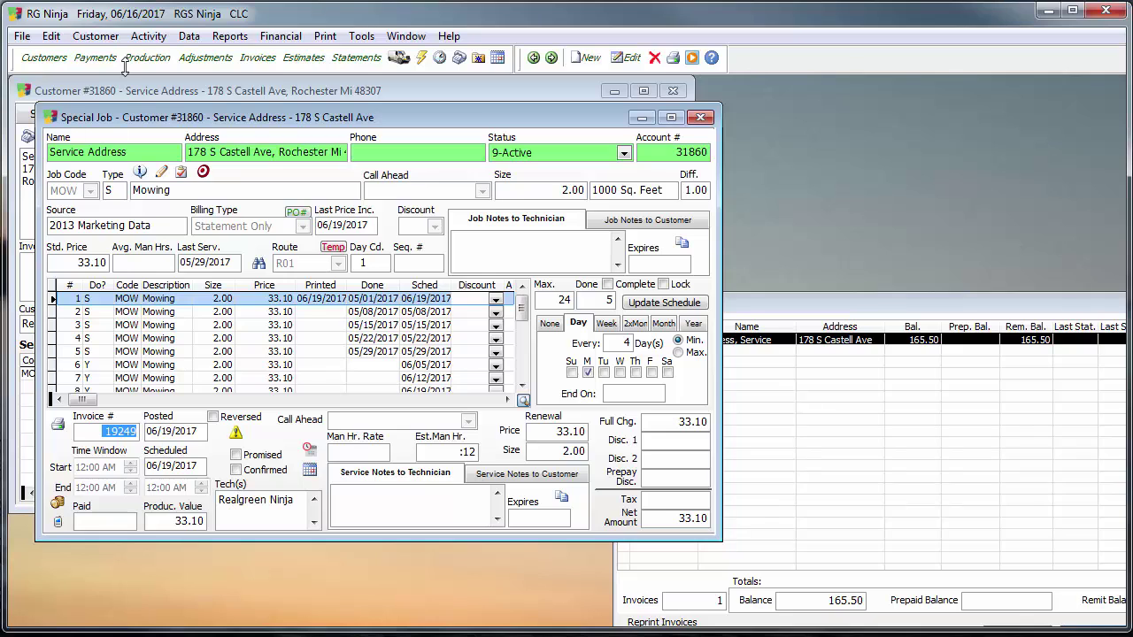
- In the customer's history, change the 05/01/2017 mowing entry's billing type to Statement Only, entering the account password to authorize it
click(354, 91)
click(313, 115)
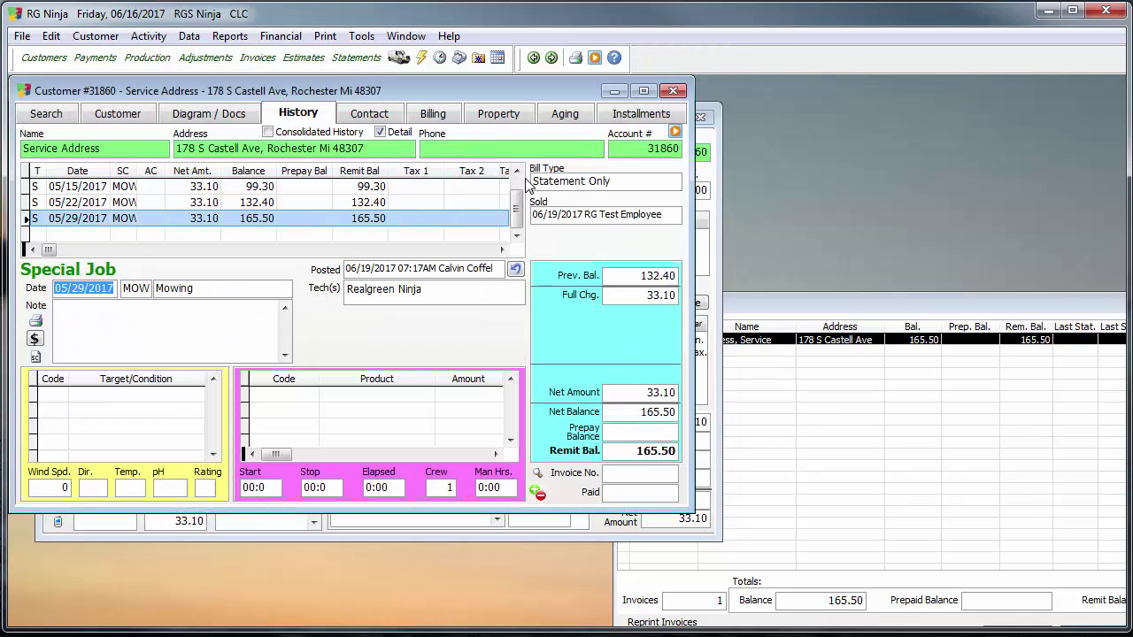
click(300, 186)
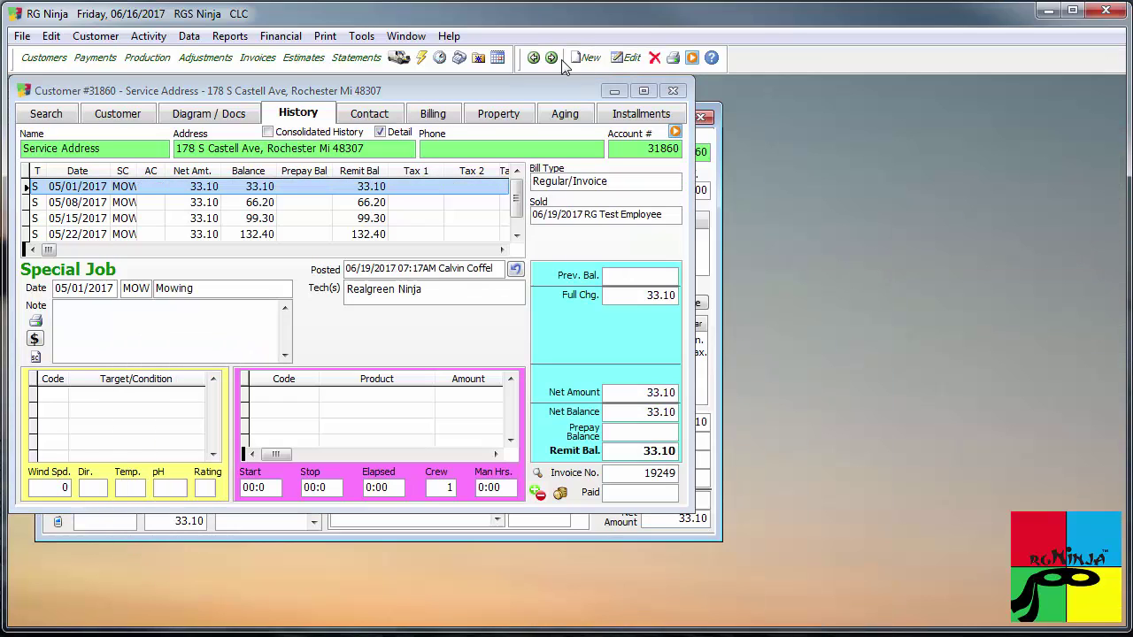
click(561, 181)
text(***)
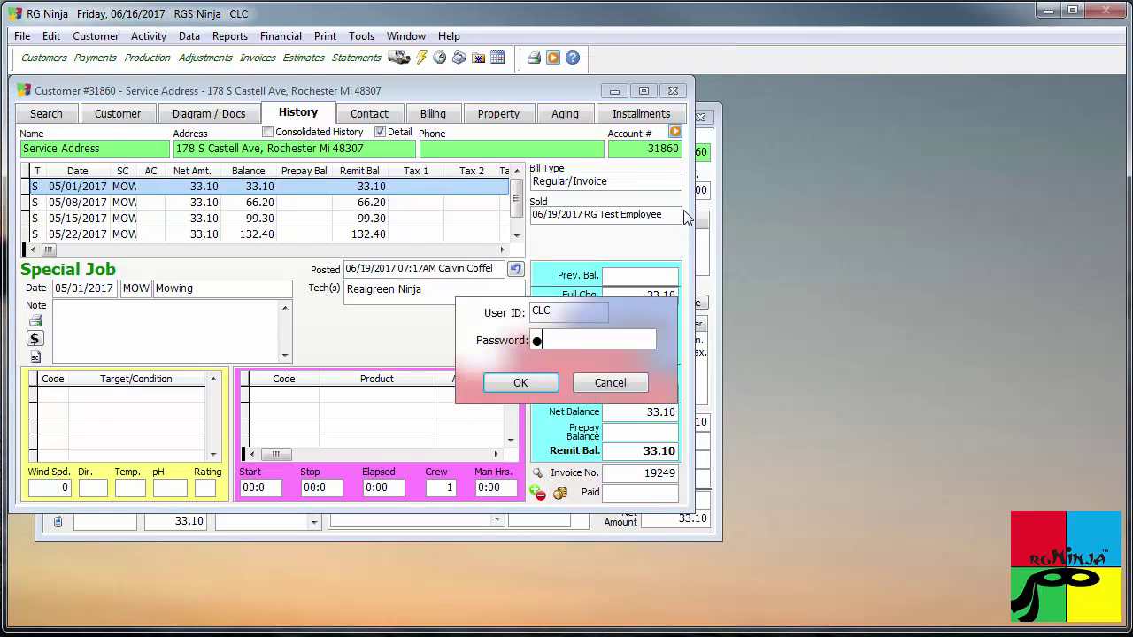
key(Return)
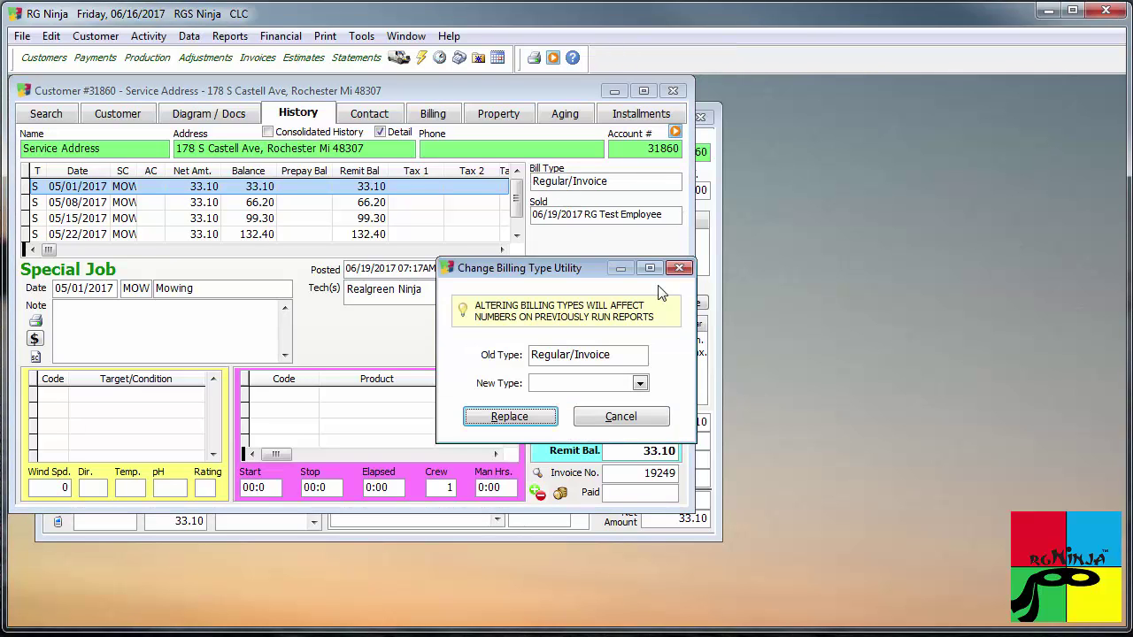
click(640, 383)
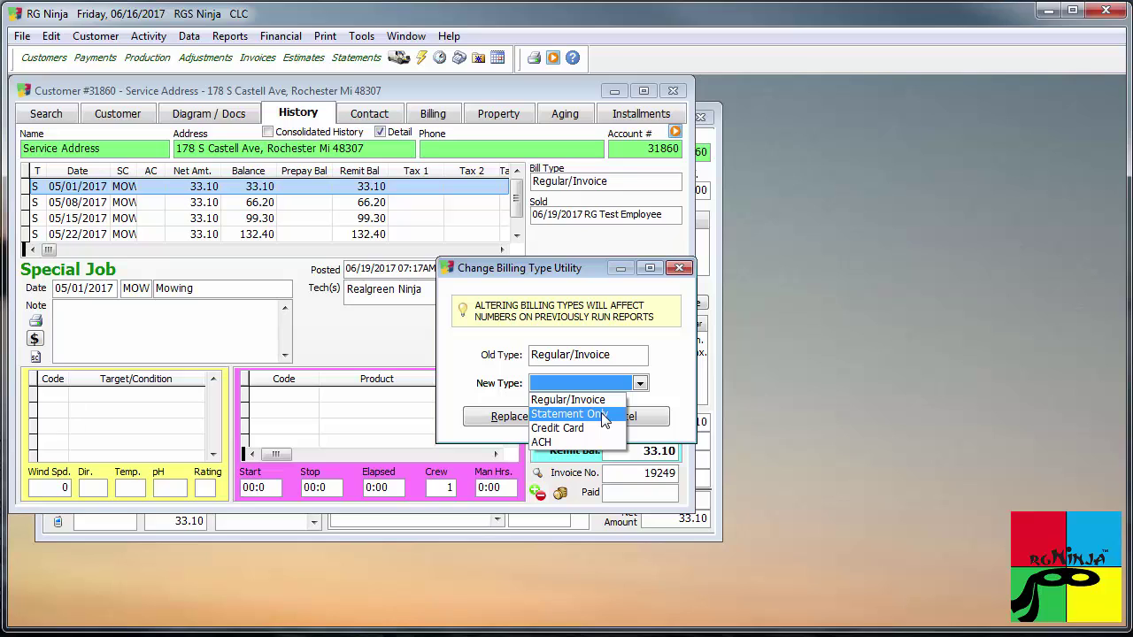
click(602, 414)
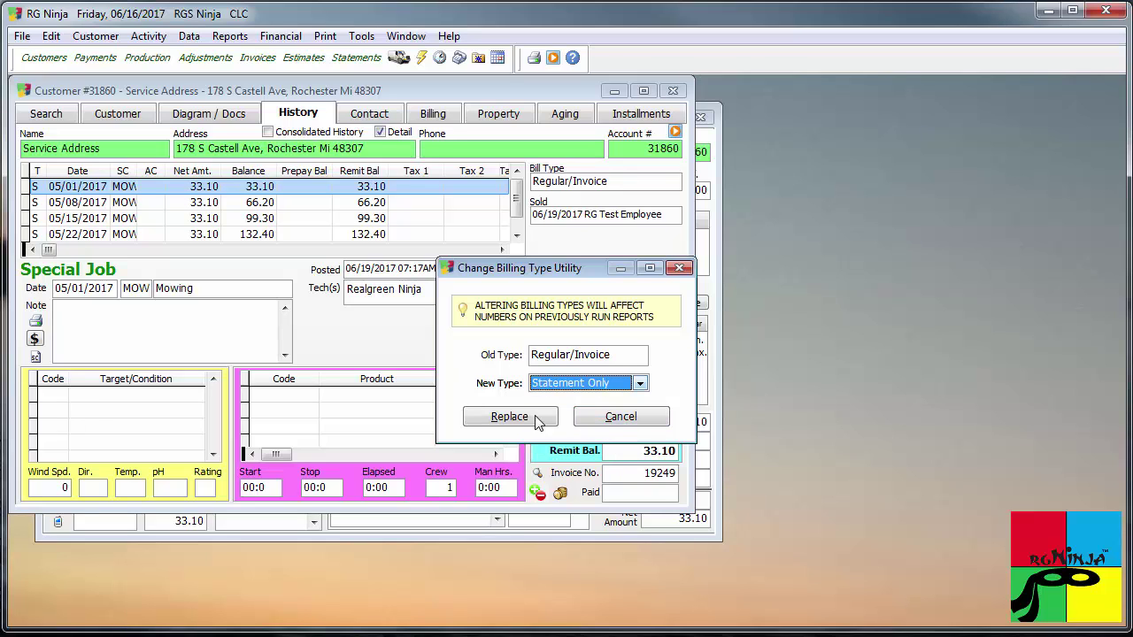
click(509, 417)
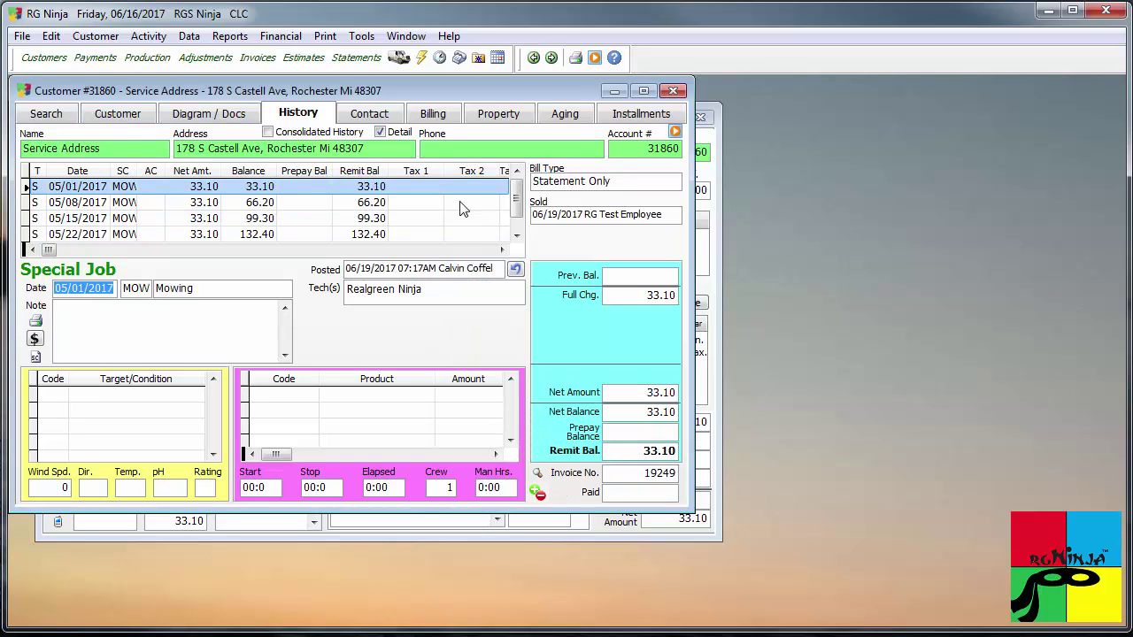
- Reopen the customer's Mowing job and look up the invoice number of the service done 05/01/2017
click(144, 113)
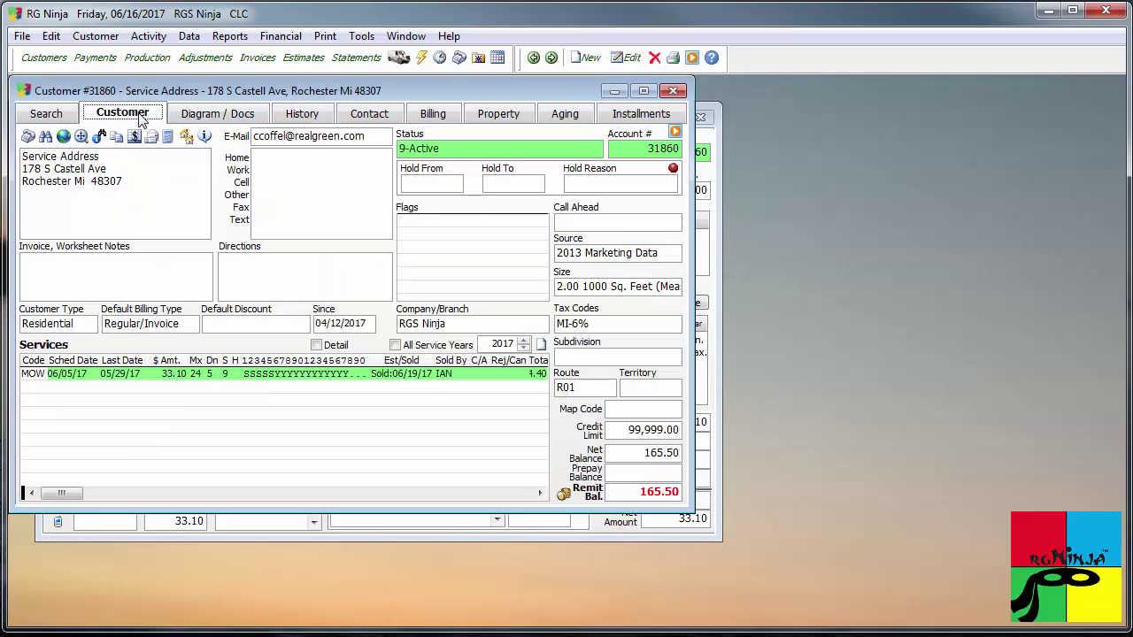
click(306, 531)
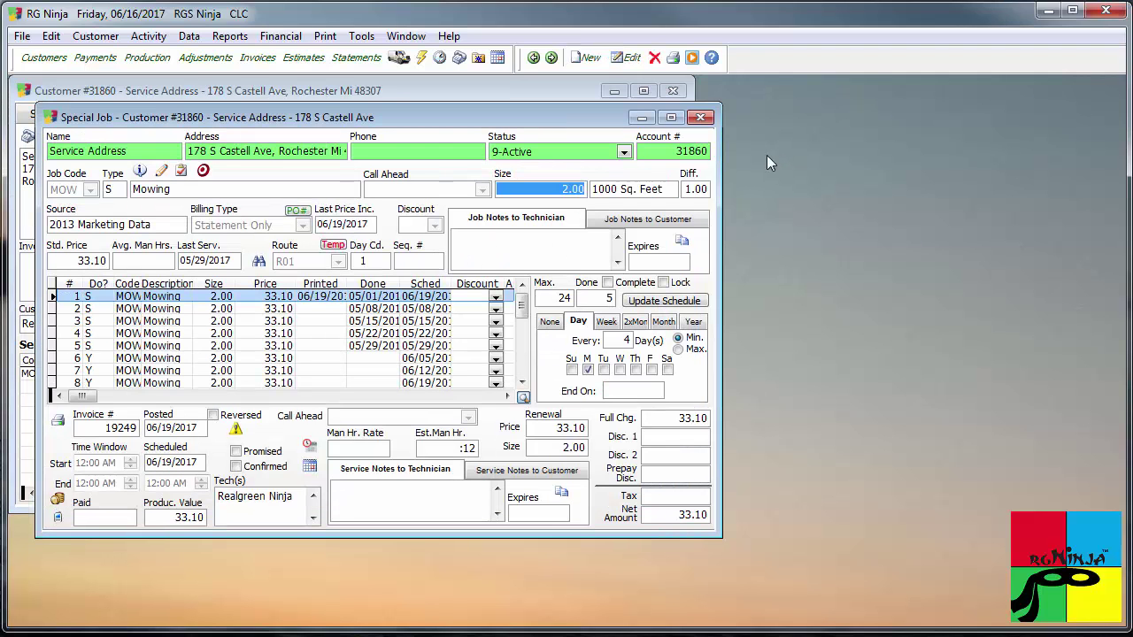
click(700, 118)
double_click(279, 374)
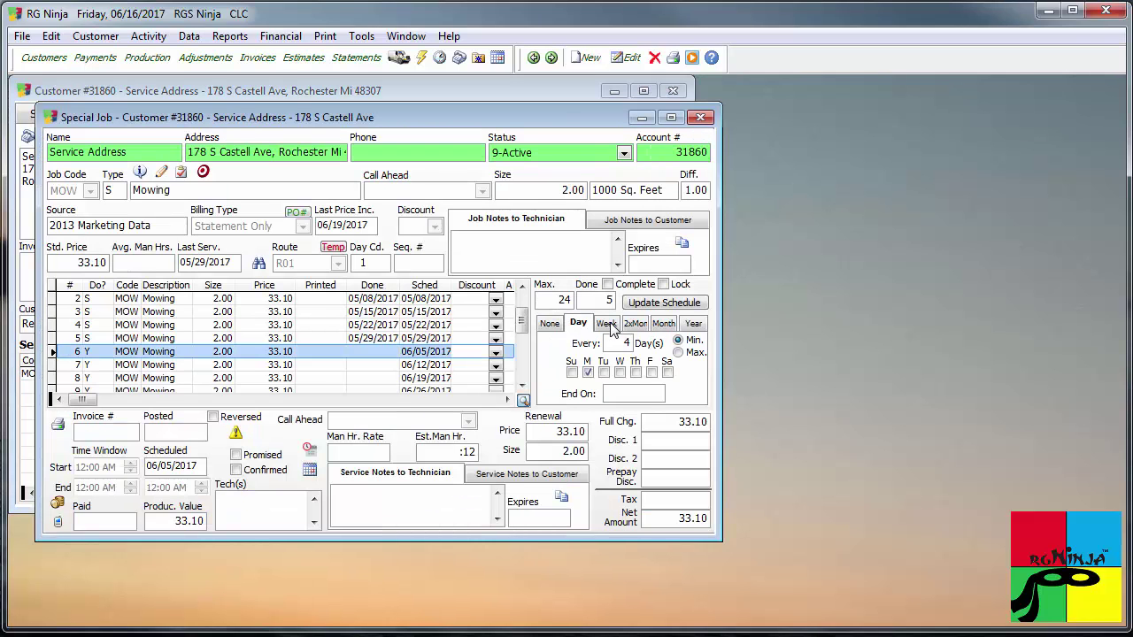
click(522, 286)
click(163, 298)
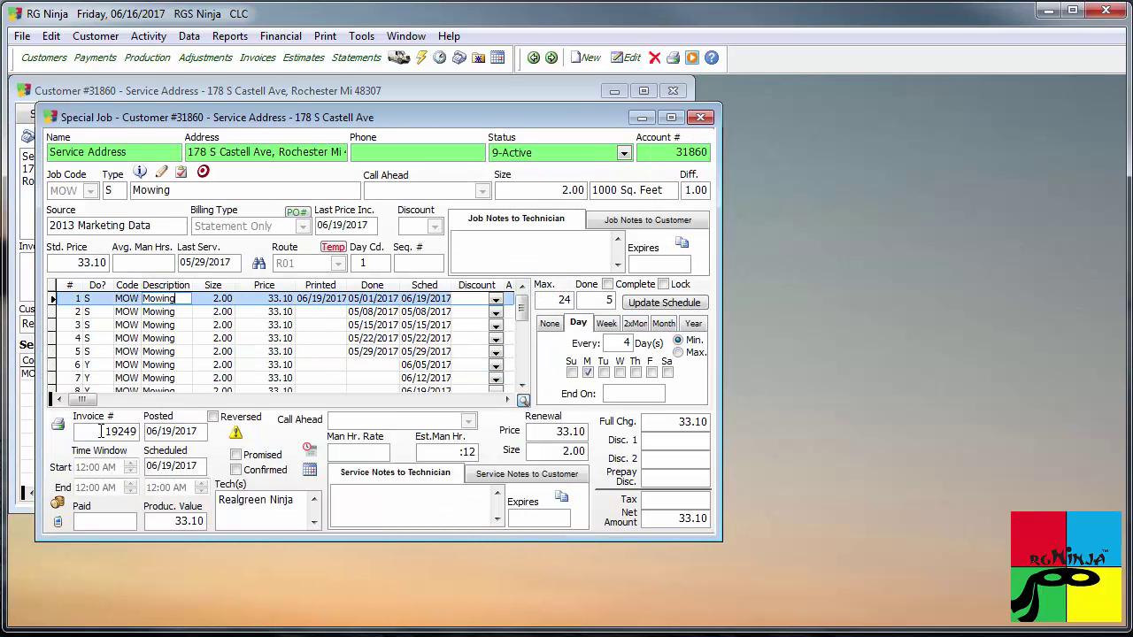
- Retrieve and preview the monthly invoices again to check the 05/01/2017 service, then close the preview and the invoice list
click(329, 37)
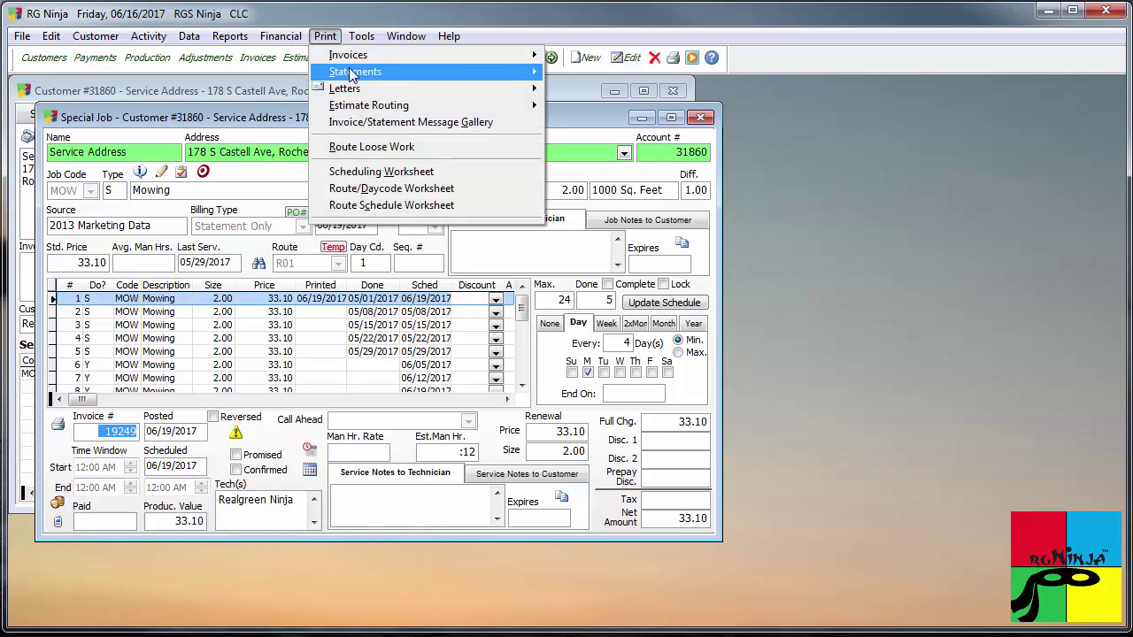
mouse_move(354, 55)
click(584, 104)
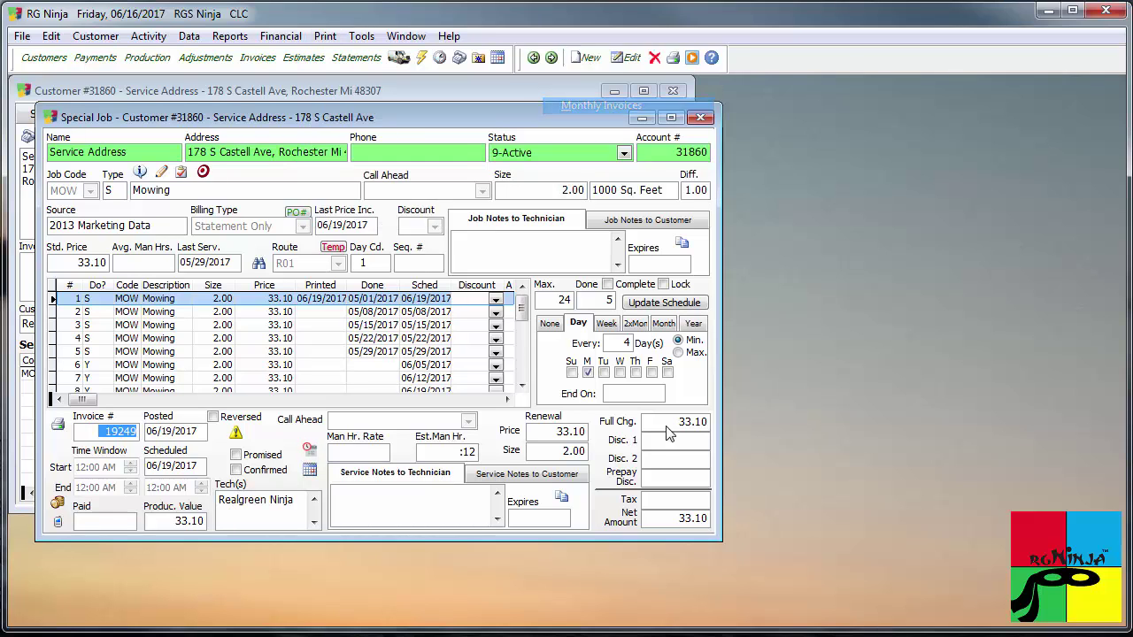
click(478, 471)
click(520, 543)
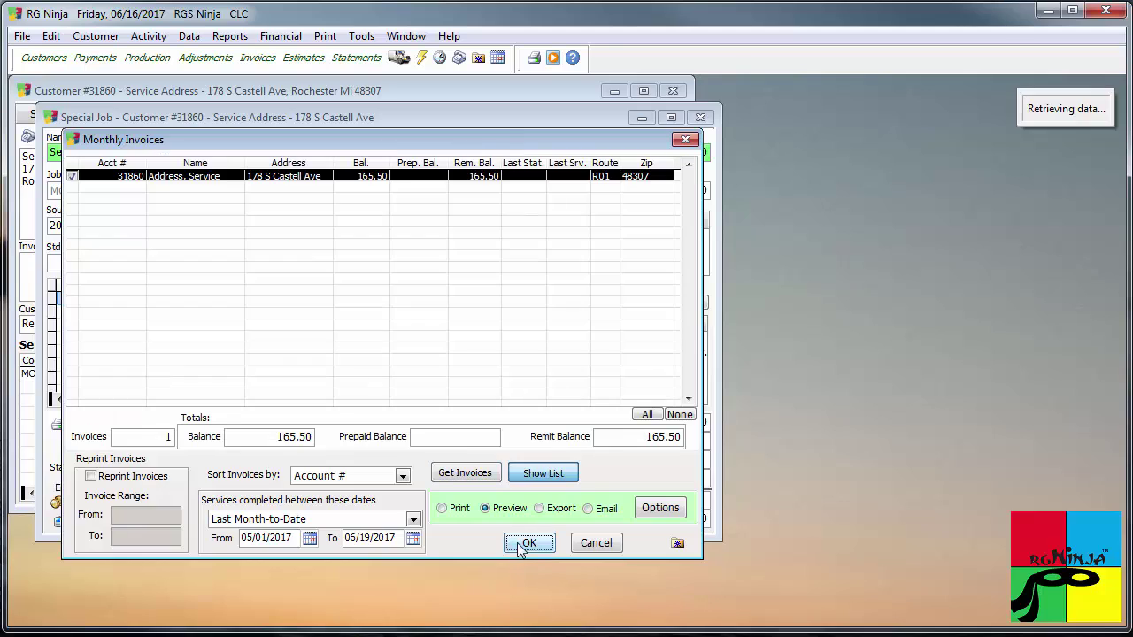
click(131, 134)
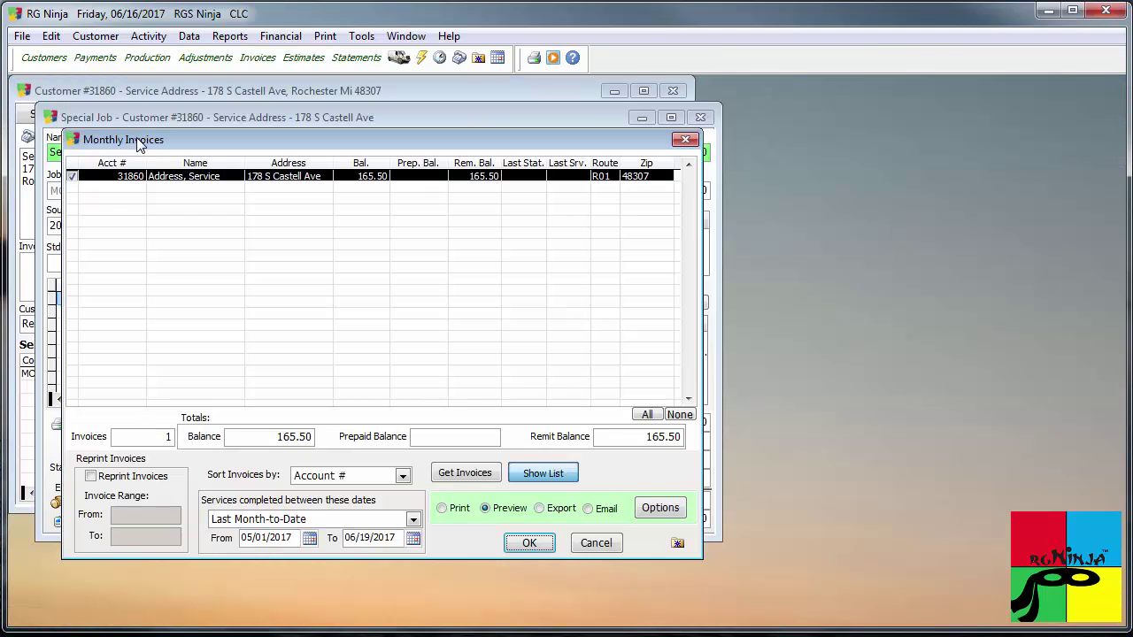
click(685, 140)
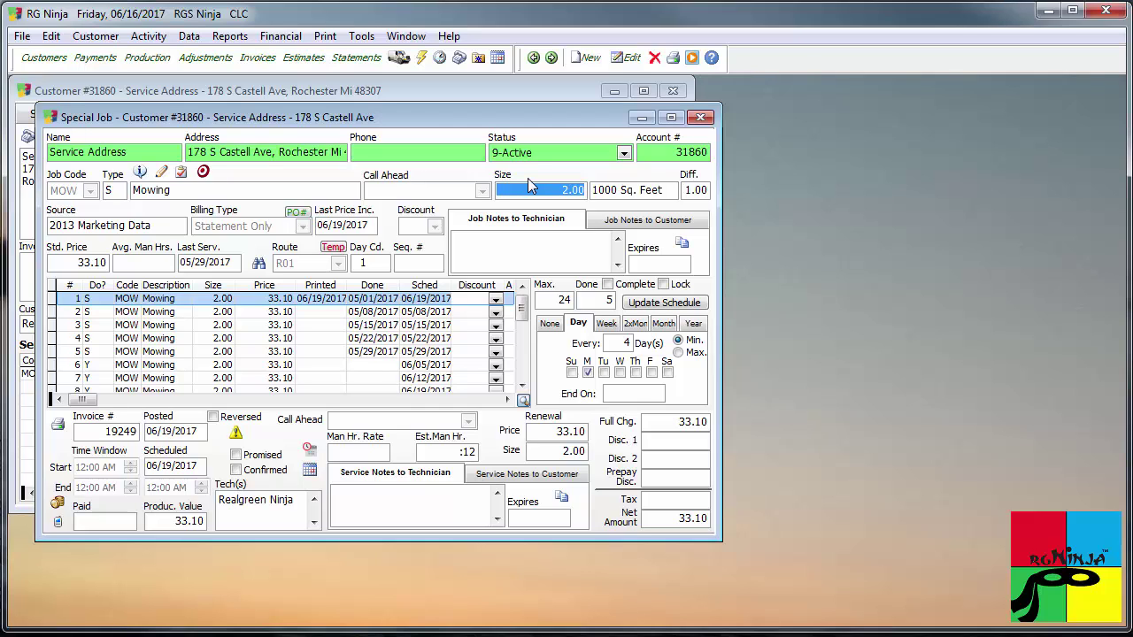
- Undo the invoice print of the 05/01/2017 mowing service by entering its invoice number, confirm the undo, and close the Undo Invoice Print window
click(324, 36)
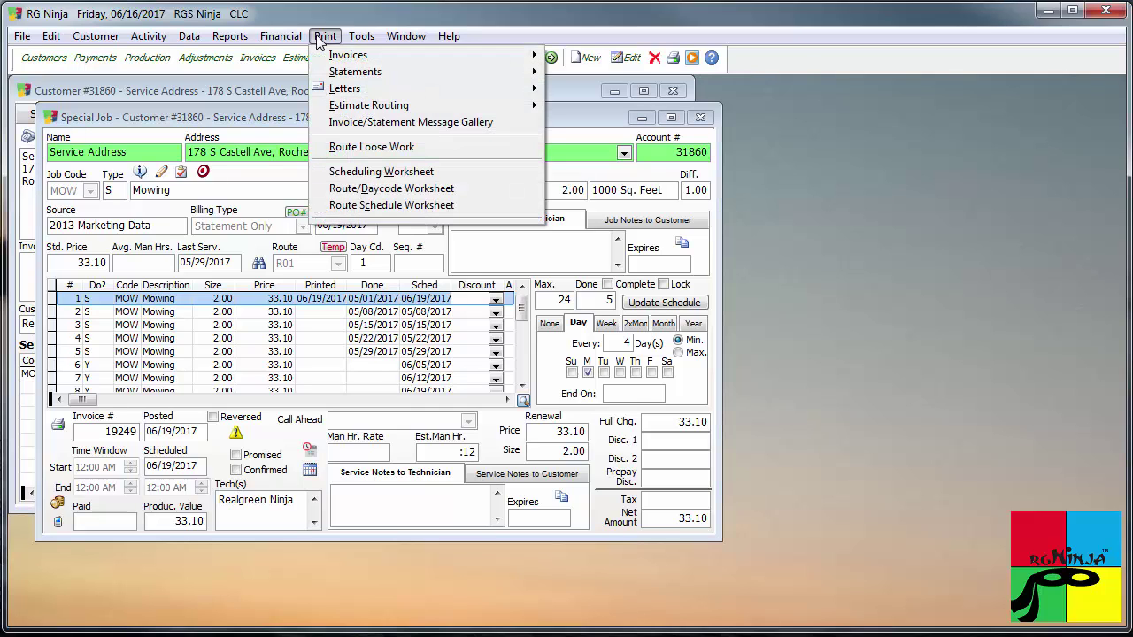
mouse_move(345, 56)
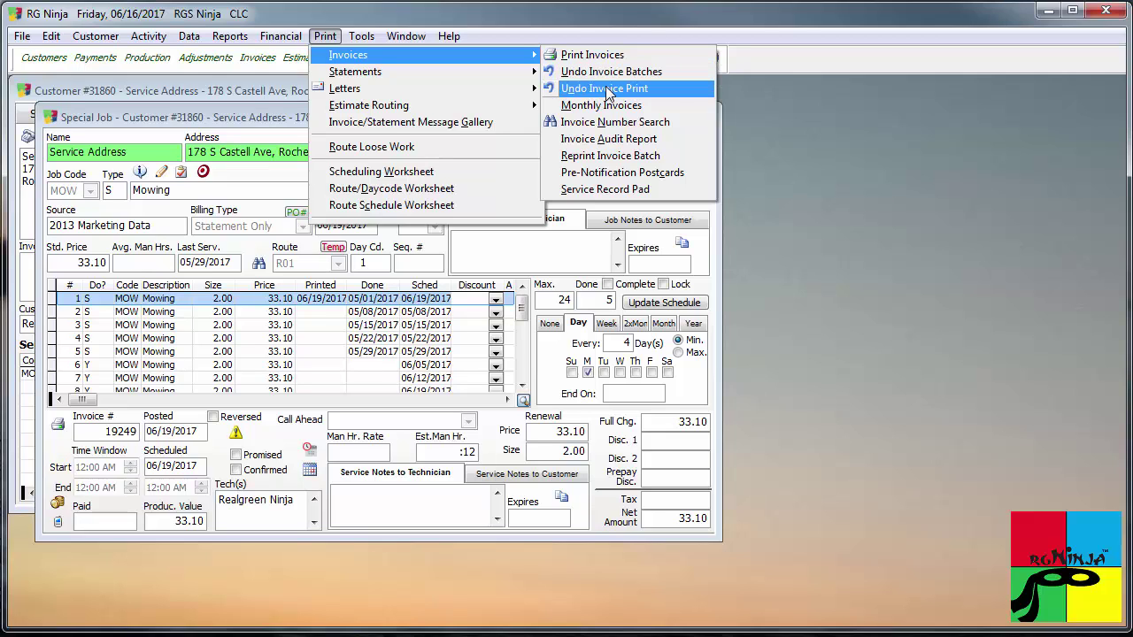
click(604, 90)
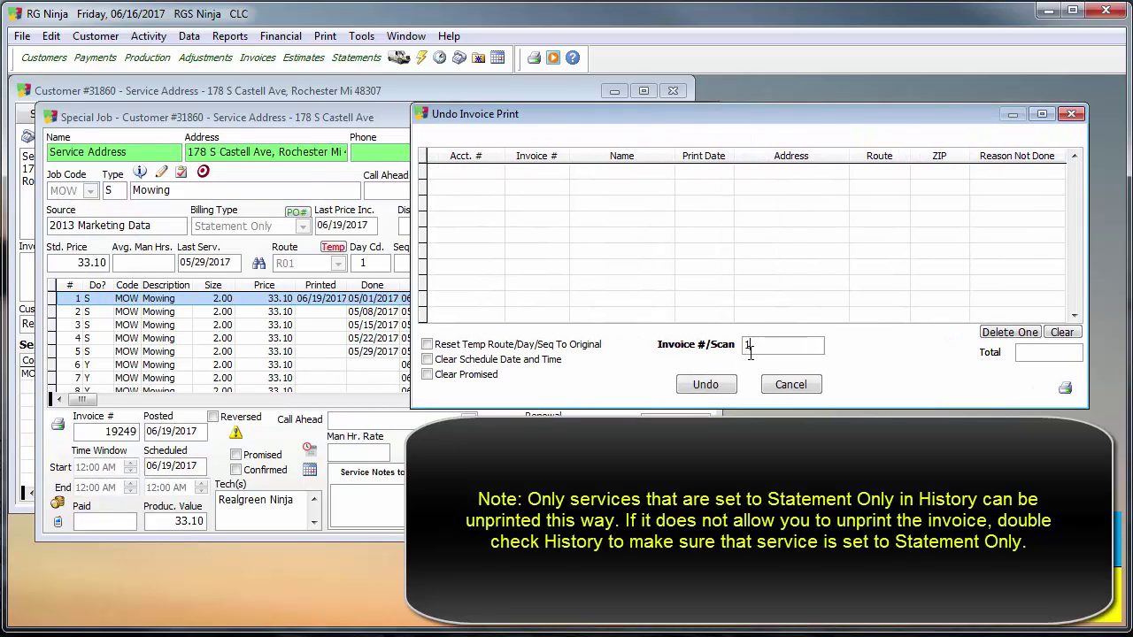
text(19249)
key(Return)
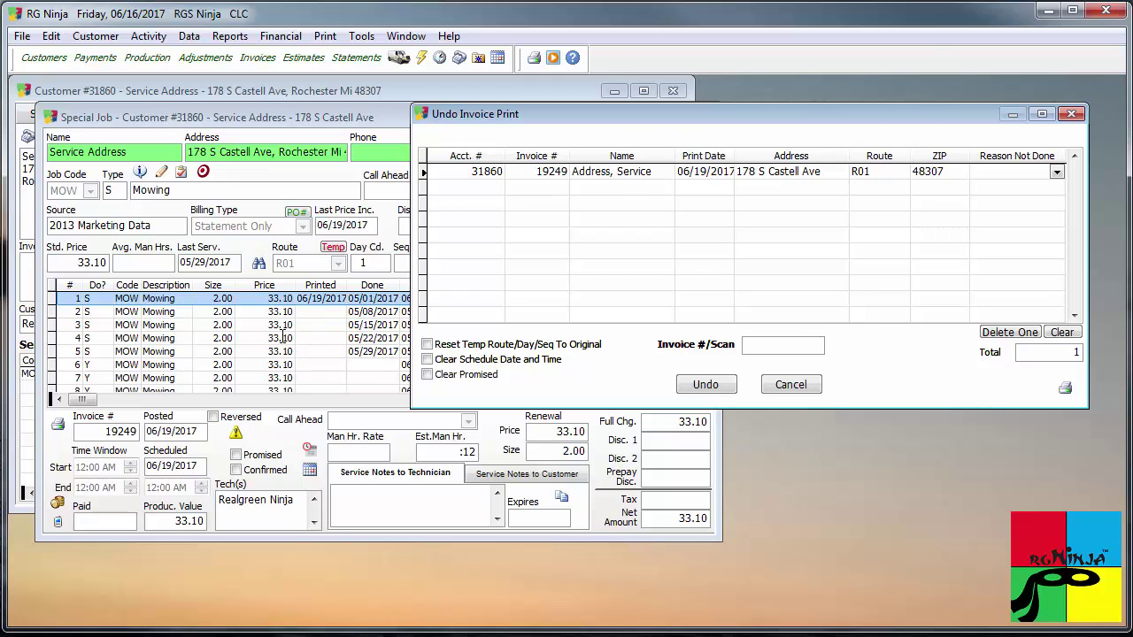
click(722, 388)
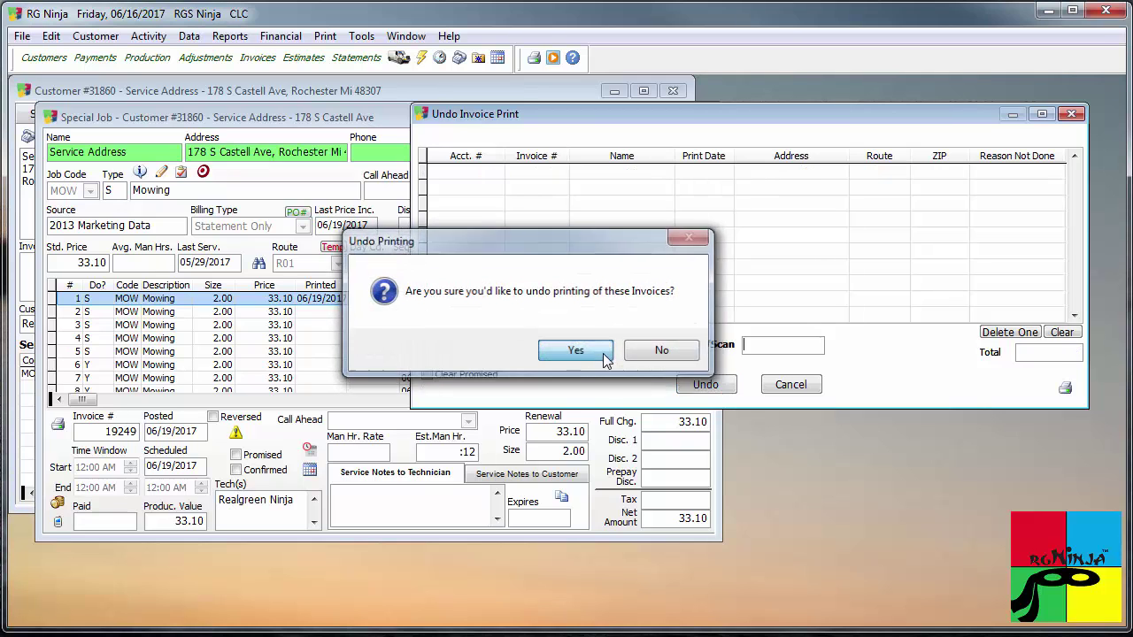
click(575, 350)
click(1070, 113)
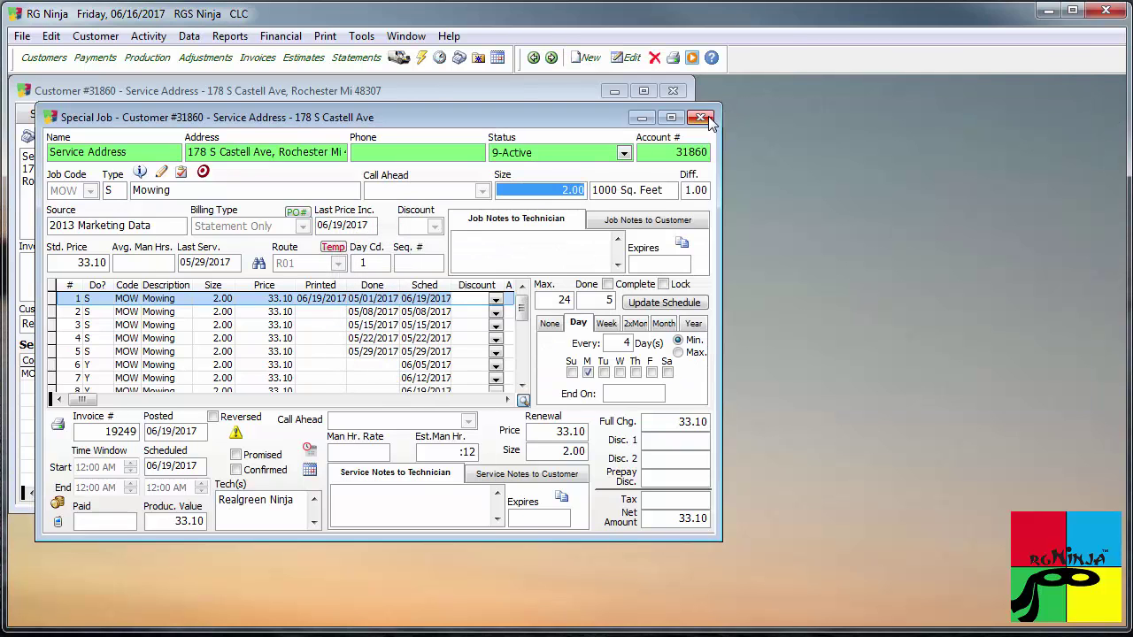
- Close and reopen the customer's Mowing job, and check the printed date and invoice number of the service done 05/01/2017
click(708, 119)
double_click(237, 373)
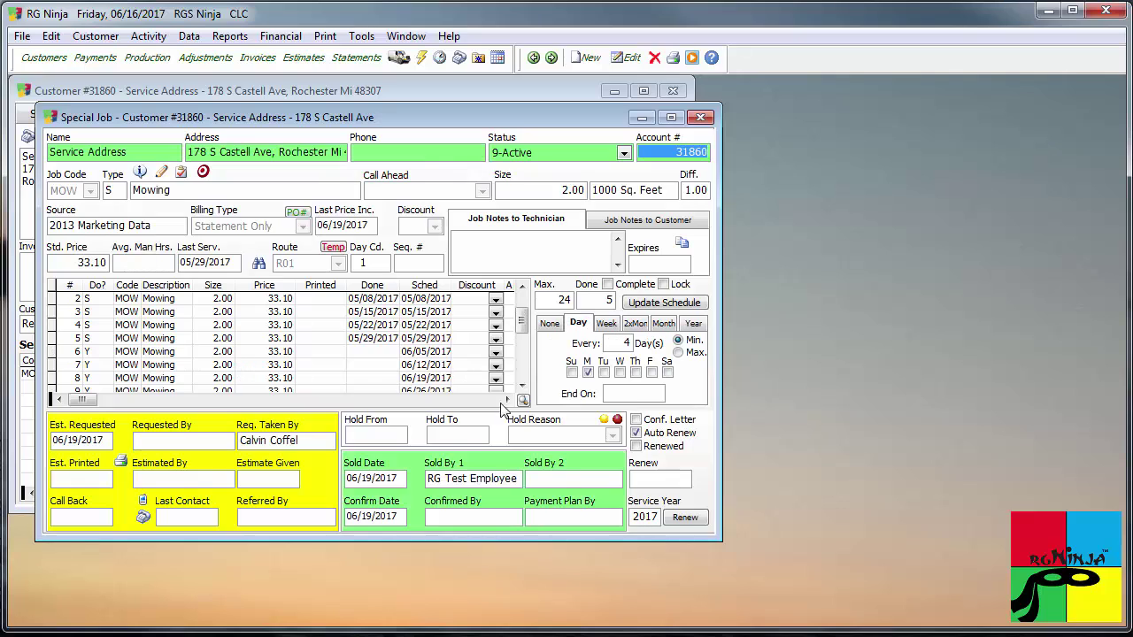
click(363, 351)
click(224, 298)
scroll(207, 367, up, 1)
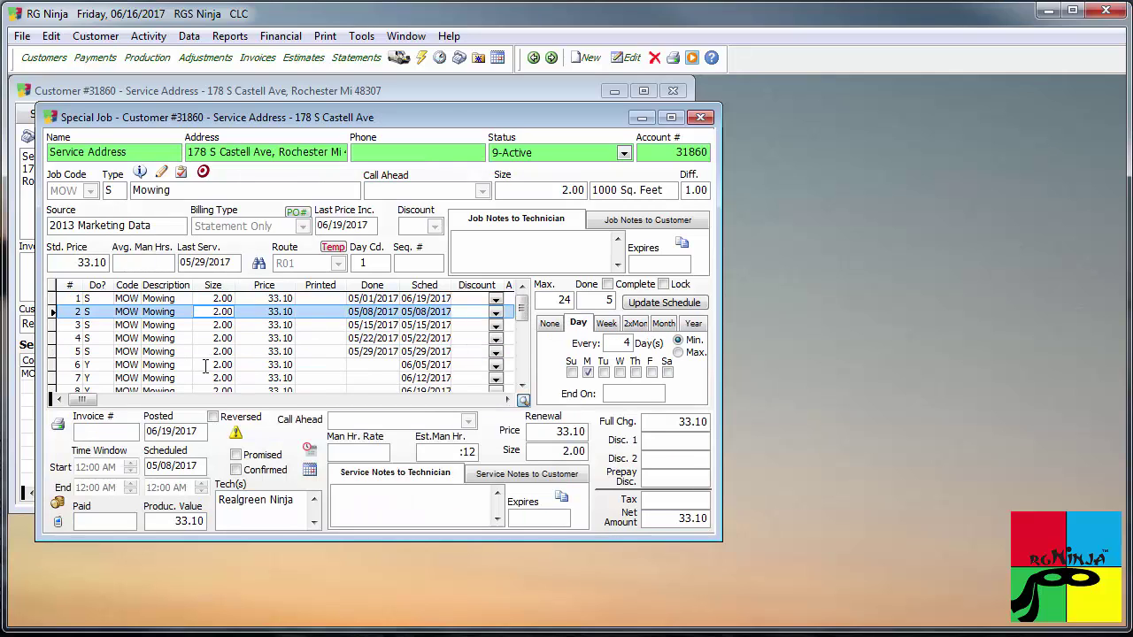
click(205, 301)
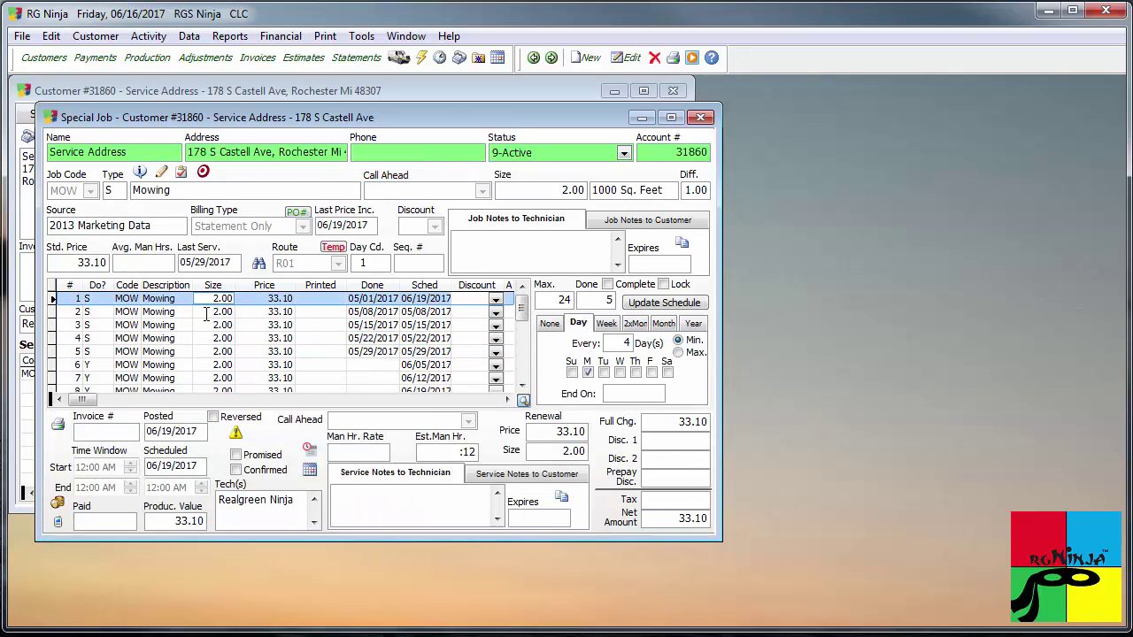
- Retrieve the monthly invoices for services completed from 05/01/2017 to 06/19/2017 and generate the preview of the customer's invoice
click(325, 36)
mouse_move(383, 58)
click(656, 104)
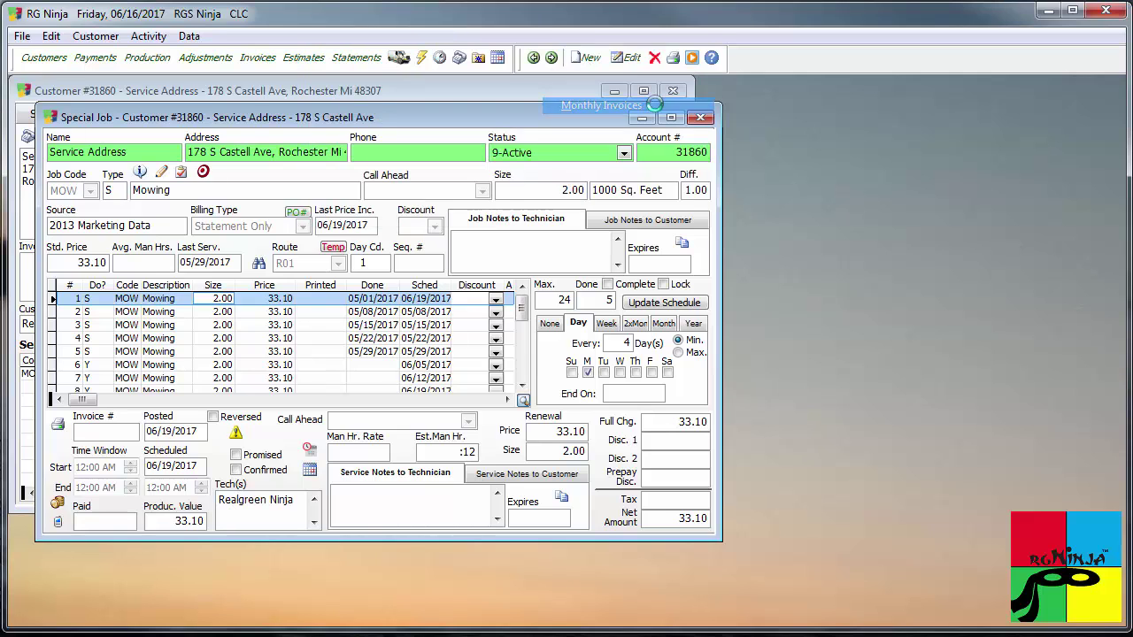
click(478, 473)
click(531, 544)
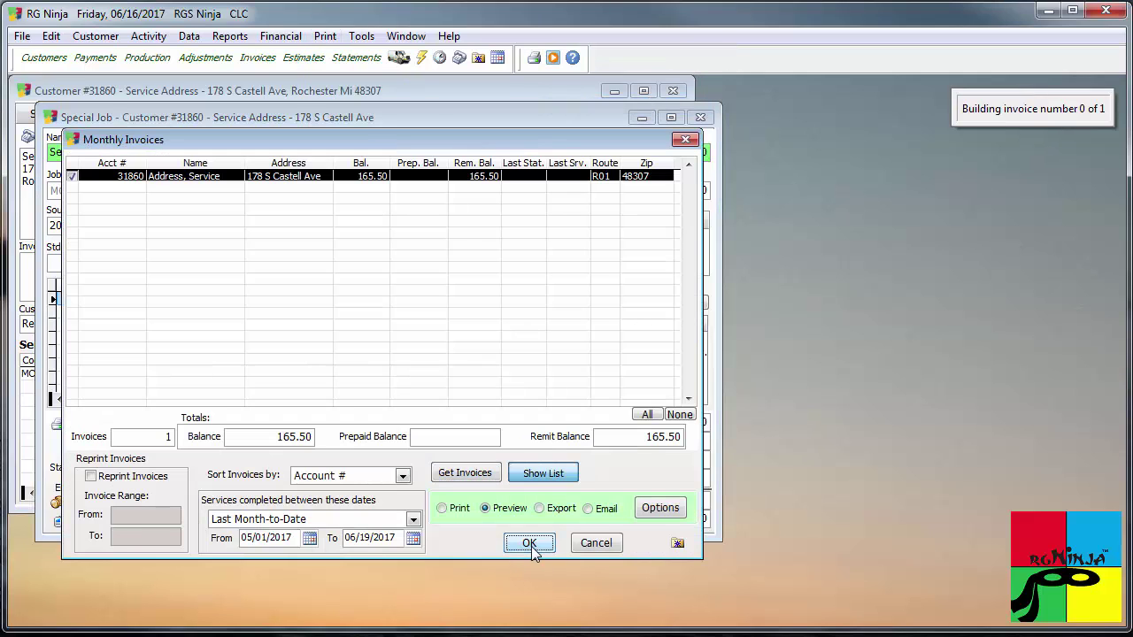